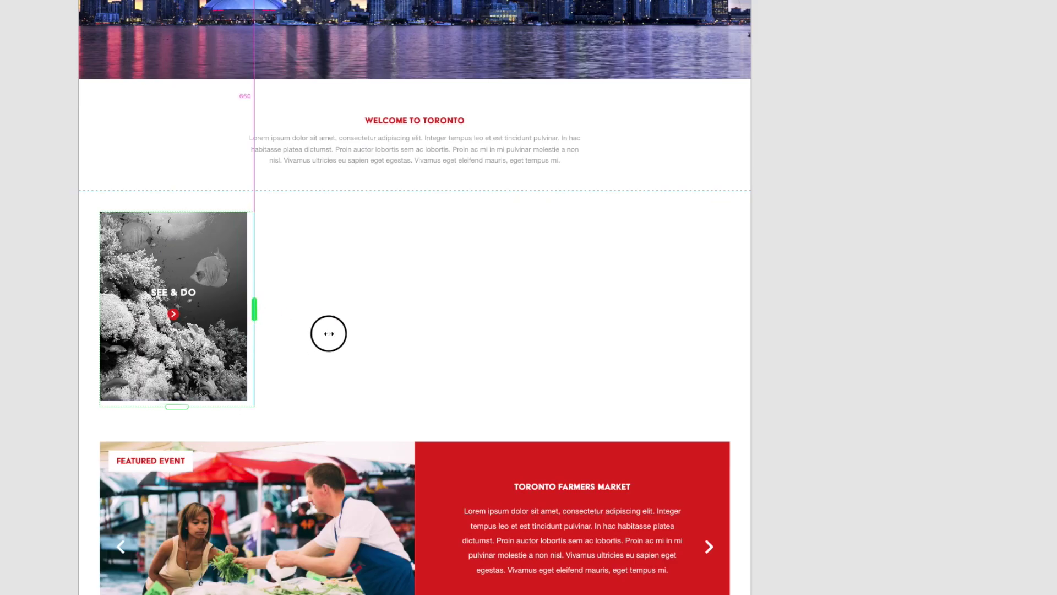
- Repeat-grid the category card into more cards, enlarge the palette circles, and stretch the Facebook banner to Twitter's width
drag(328, 333, 545, 332)
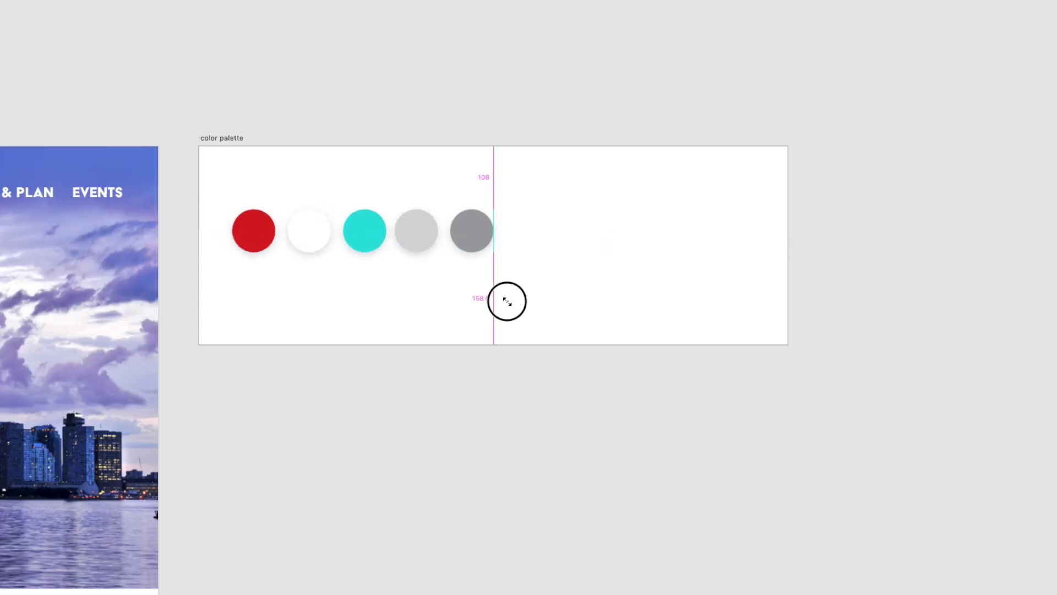
drag(618, 326, 668, 332)
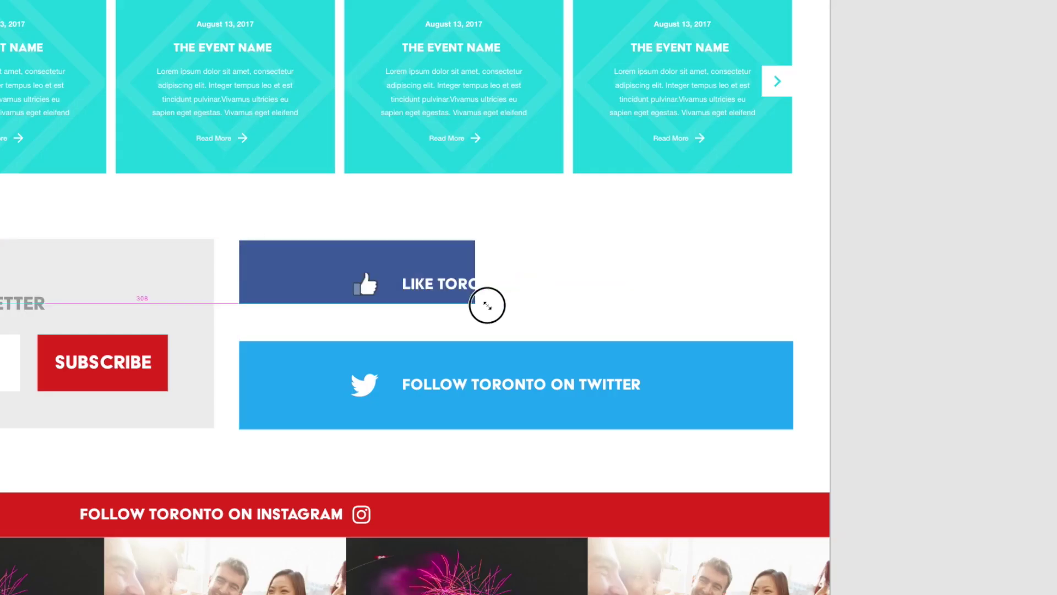
drag(487, 304, 784, 329)
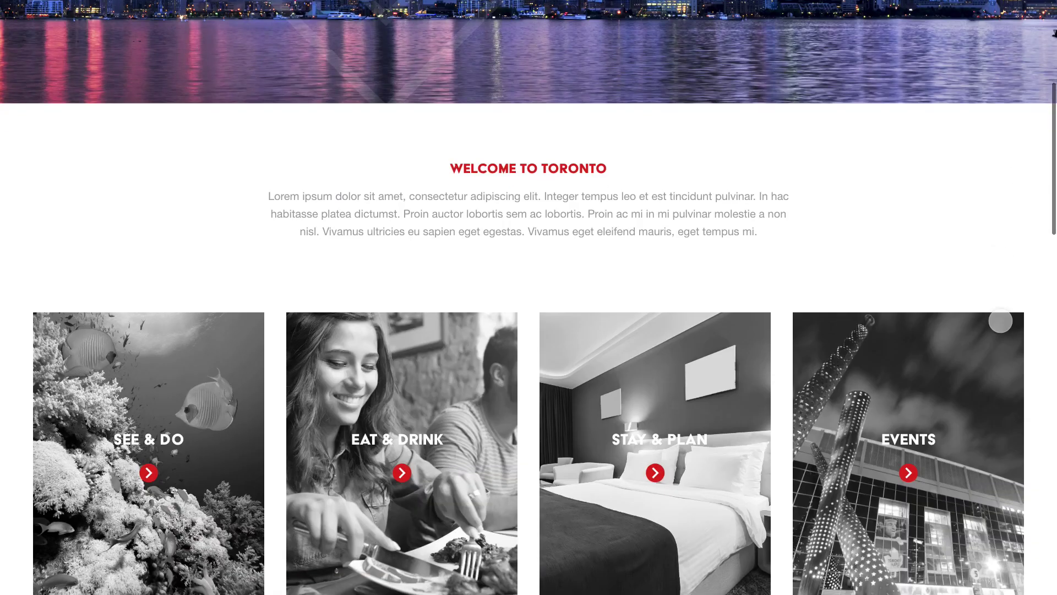
scroll(1001, 321, down, 1)
scroll(1000, 321, down, 2)
scroll(1000, 321, down, 1)
scroll(1002, 300, down, 2)
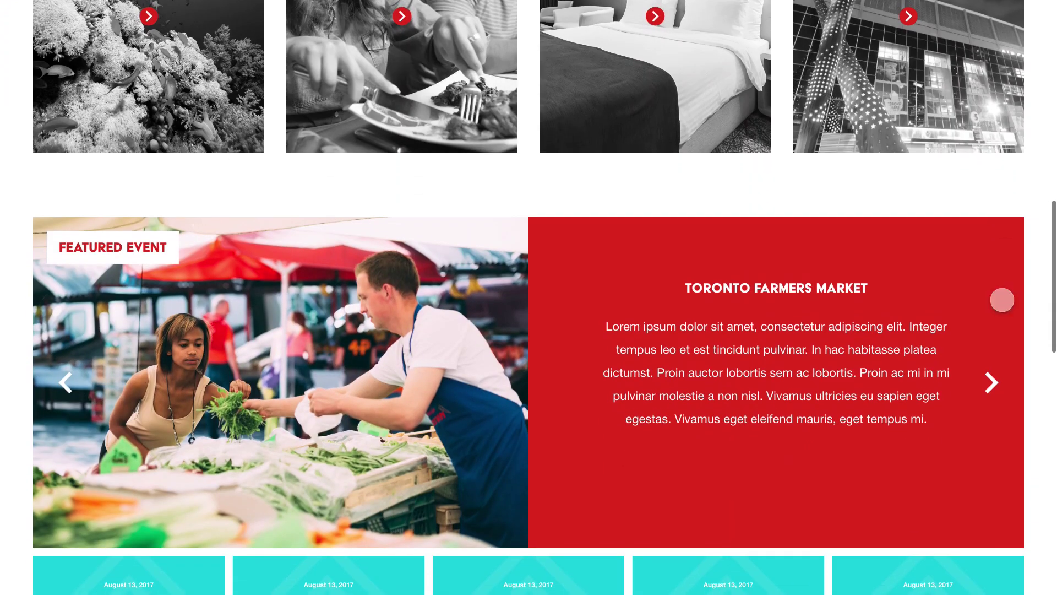